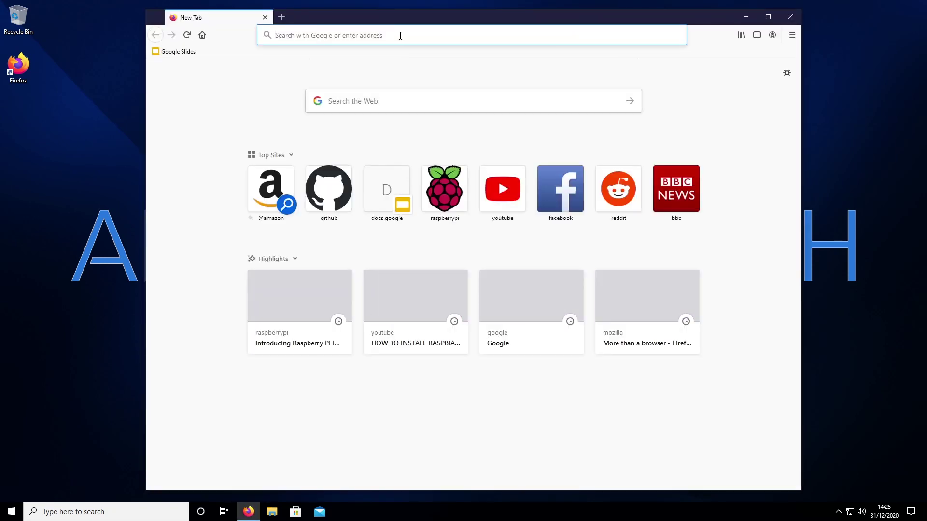
Step: Search Google for putty and go to the PuTTY site's latest release download page
left_click(400, 35)
type("p")
key("BackSpace")
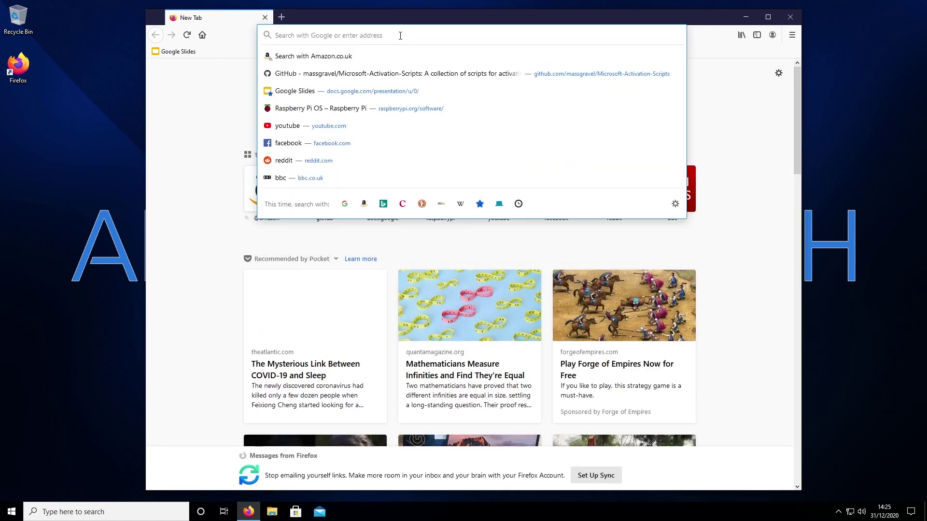
type("putty")
key("Return")
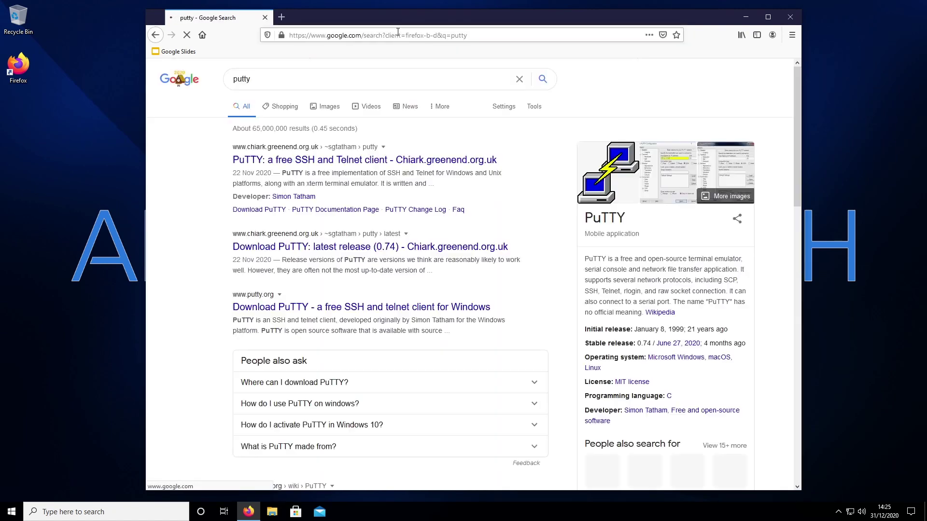
left_click(363, 161)
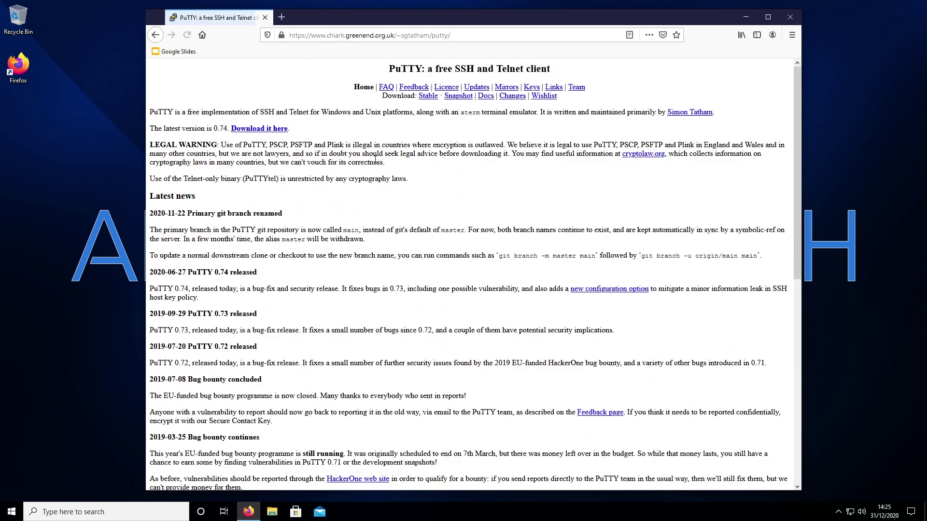
left_click(270, 129)
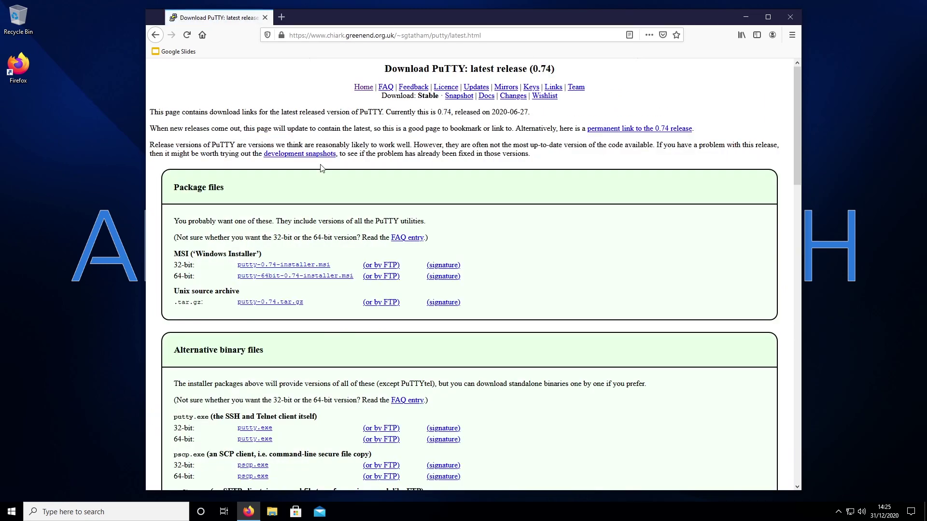
Step: Download the 64-bit PuTTY 0.74 MSI installer and launch it
scroll(322, 168, "down", 2)
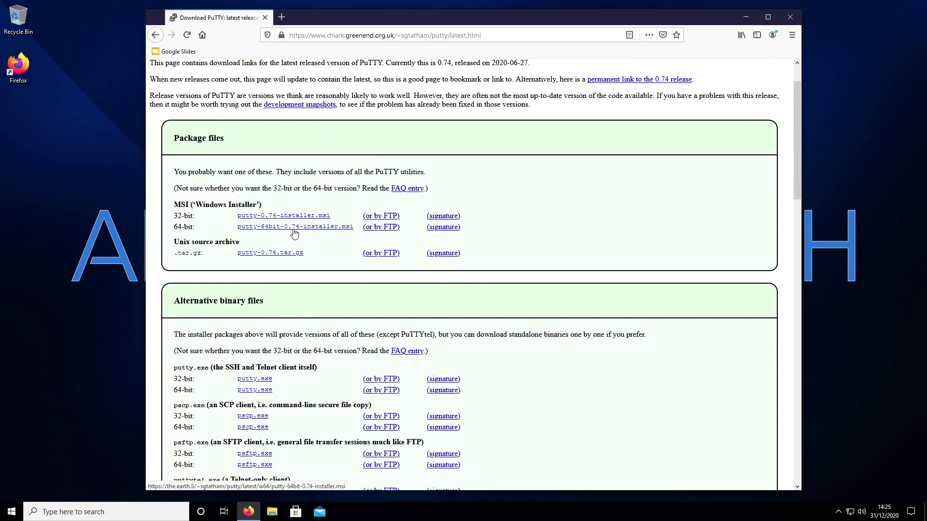
left_click(292, 230)
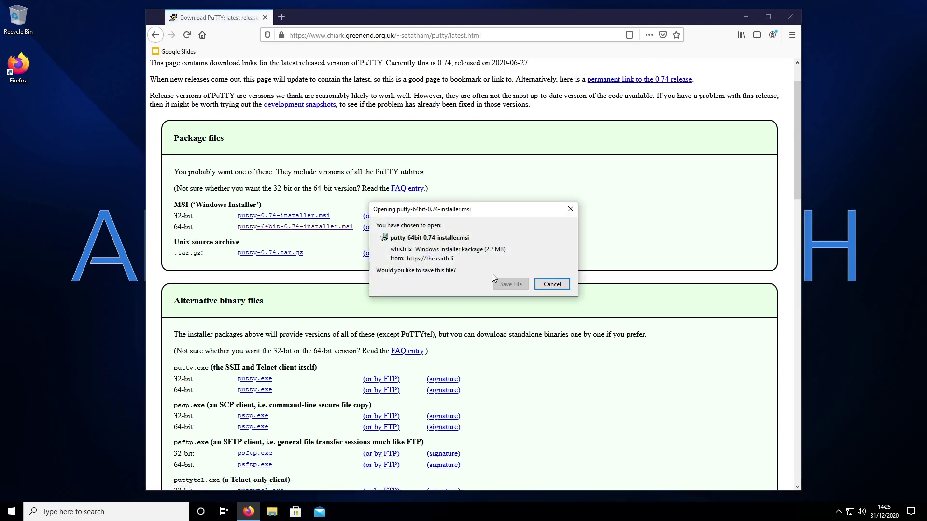
left_click(511, 285)
left_click(726, 37)
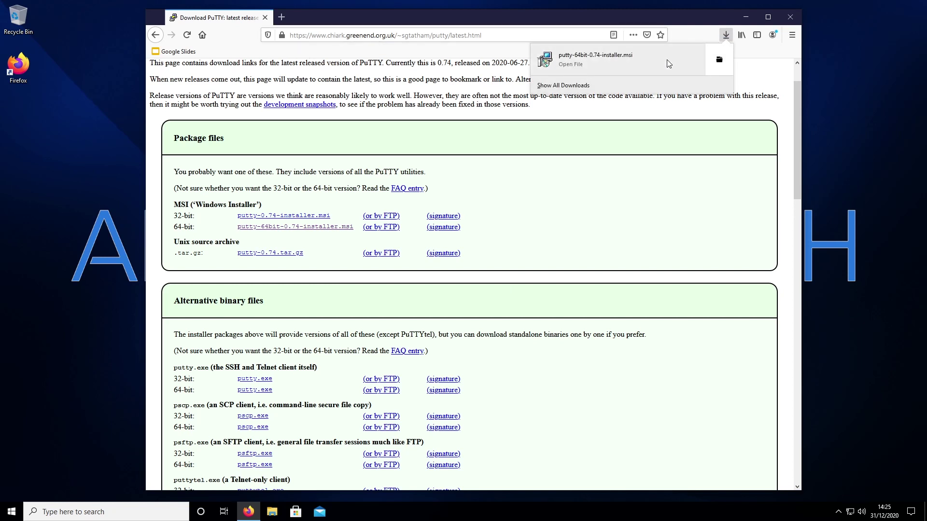
left_click(681, 60)
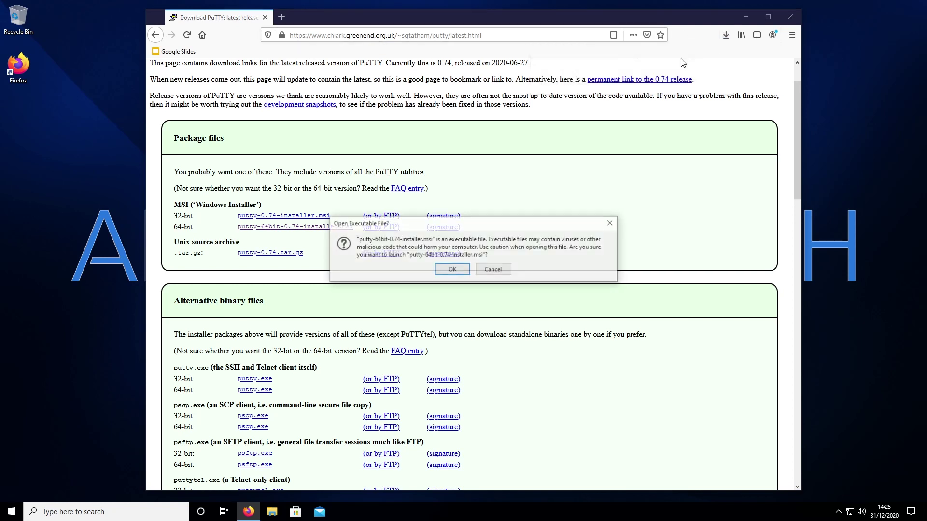
left_click(452, 270)
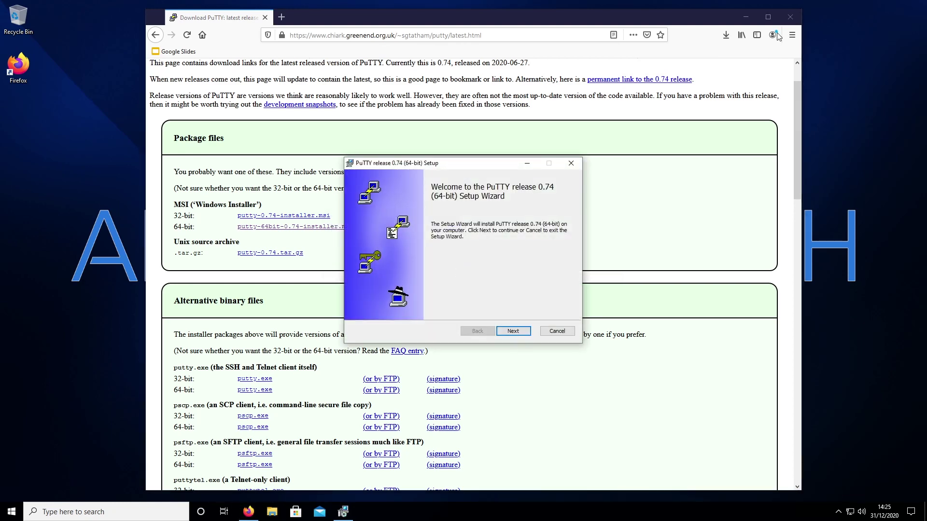
Step: Install PuTTY 0.74 (64-bit) into C:\Program Files\PuTTY\ and close the wizard without the README
left_click(791, 23)
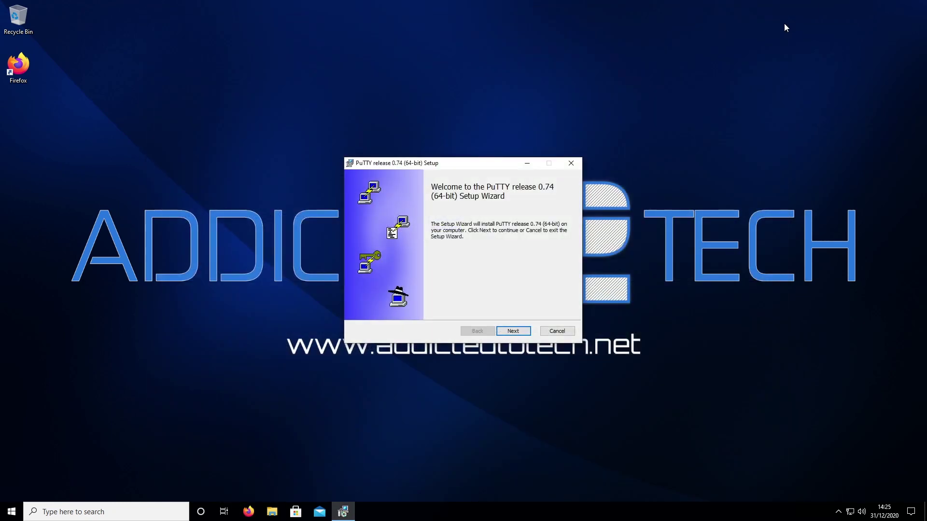
left_click(512, 329)
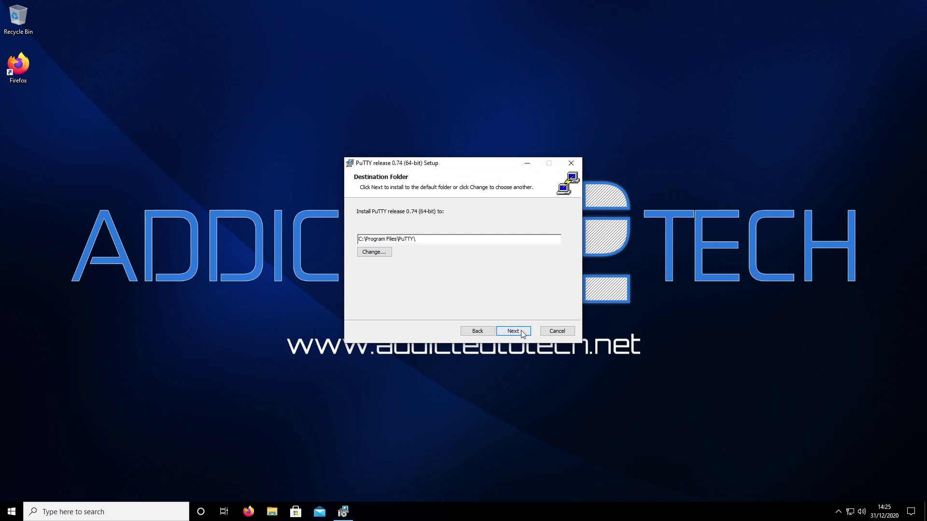
left_click(521, 332)
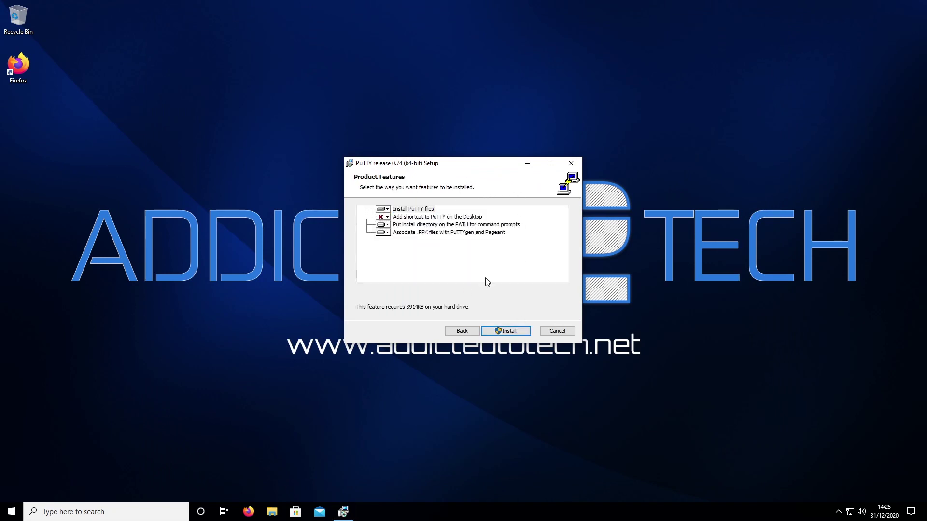
left_click(508, 332)
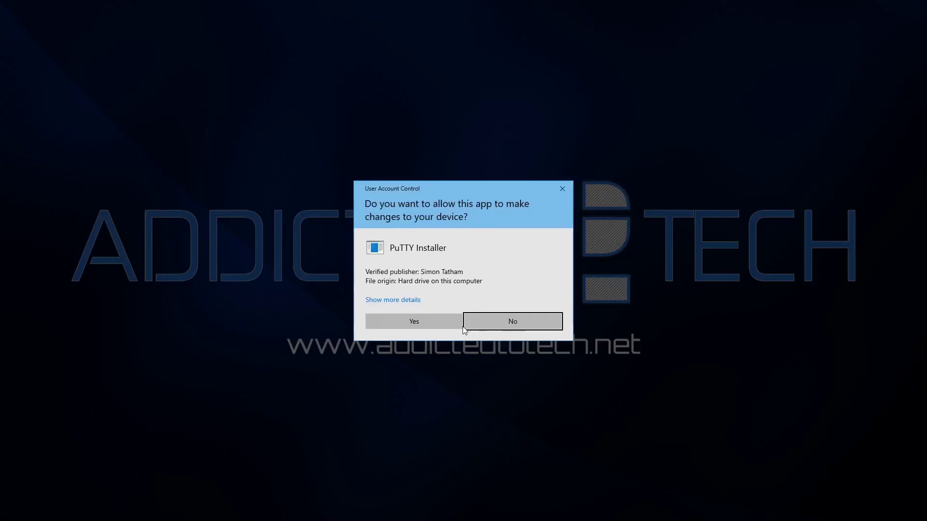
left_click(411, 322)
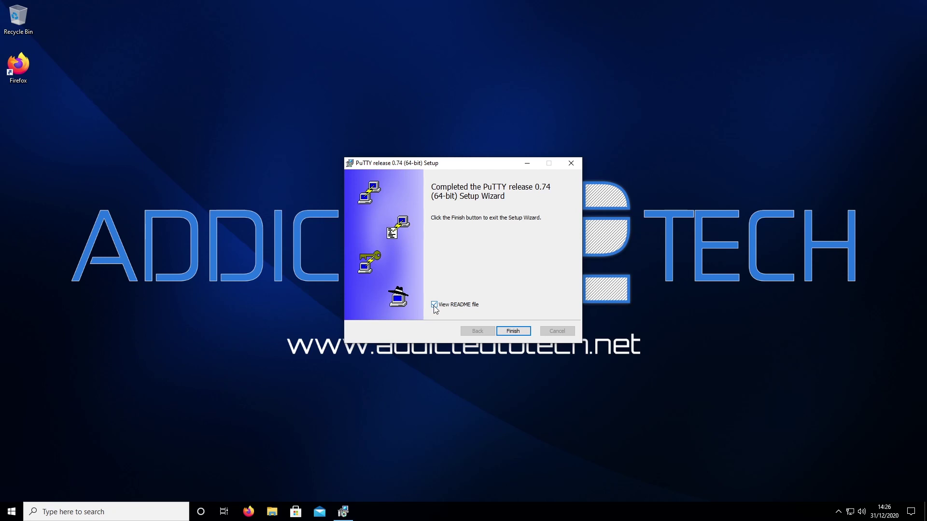
left_click(513, 332)
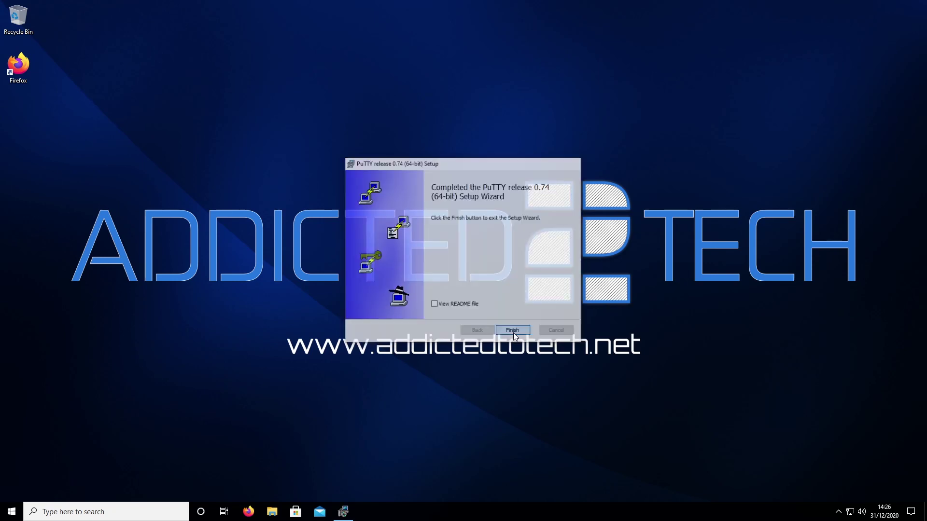
left_click(92, 516)
Step: Launch PuTTY from Windows search and enter the Pi's IP address as the host
type("p")
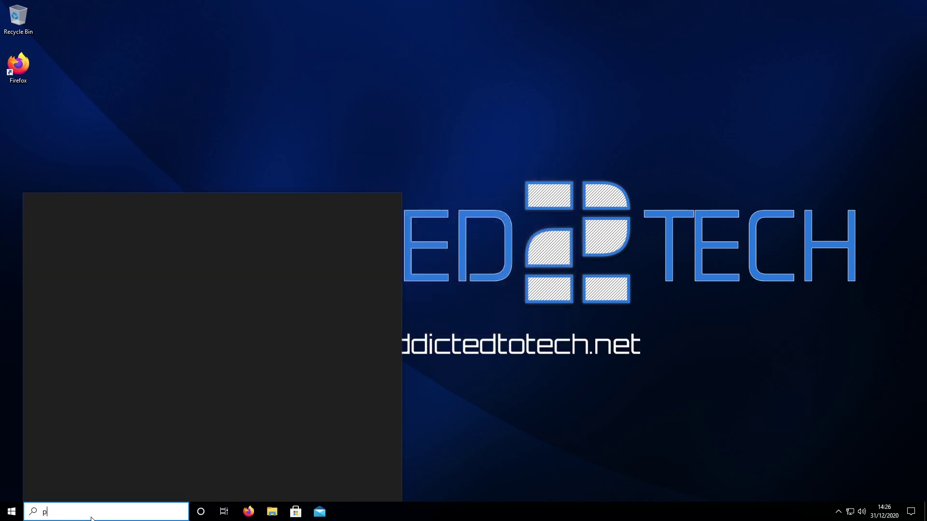
type("utty")
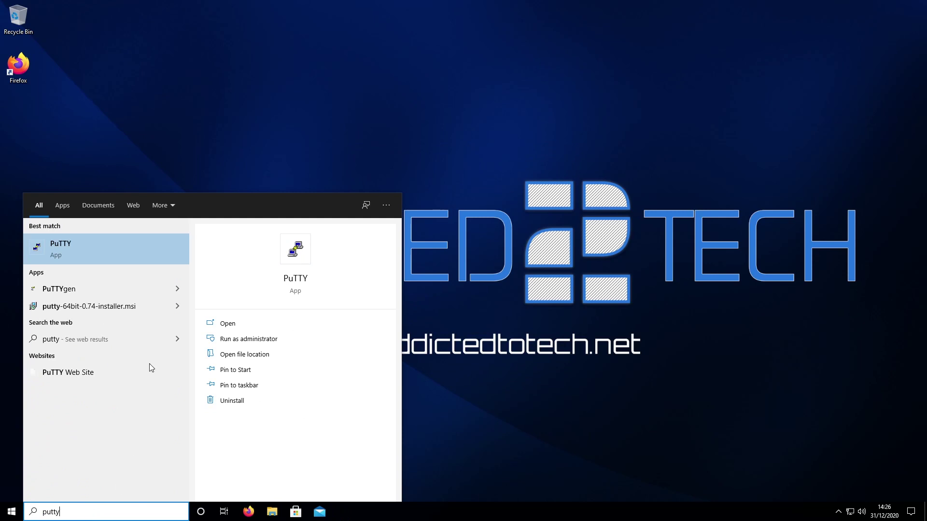
left_click(98, 250)
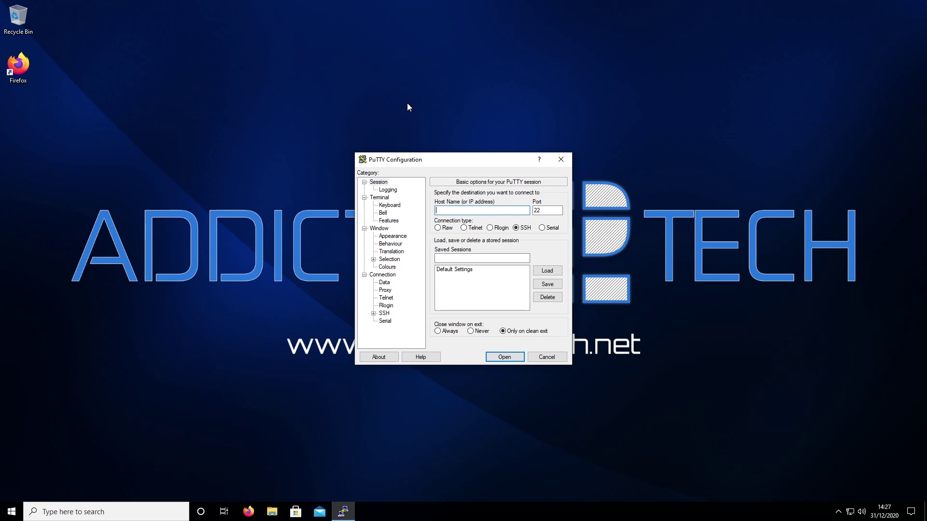
type("192")
type(".168.")
type("1")
type("2")
type(".5")
Step: Connect over SSH to 192.168.2.5 on port 22, accepting the Pi's host key
left_click(554, 213)
double_click(554, 213)
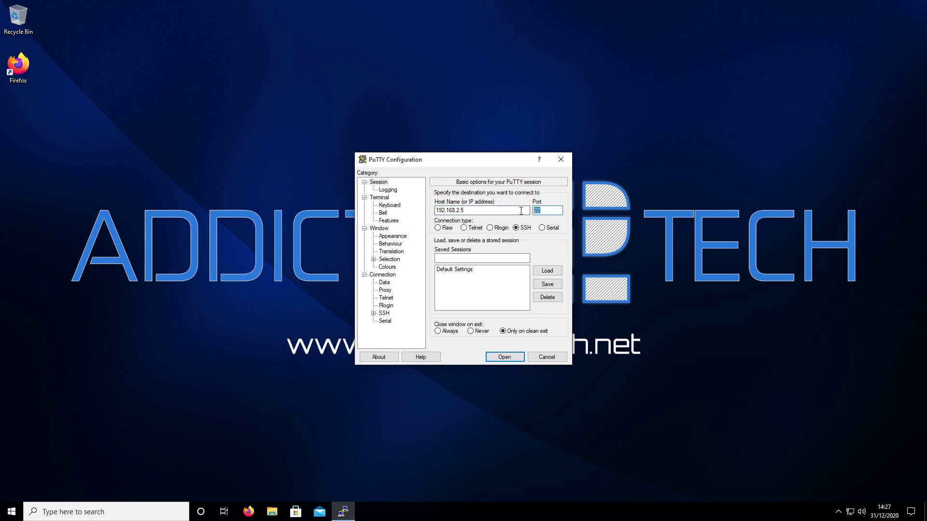
left_click(519, 357)
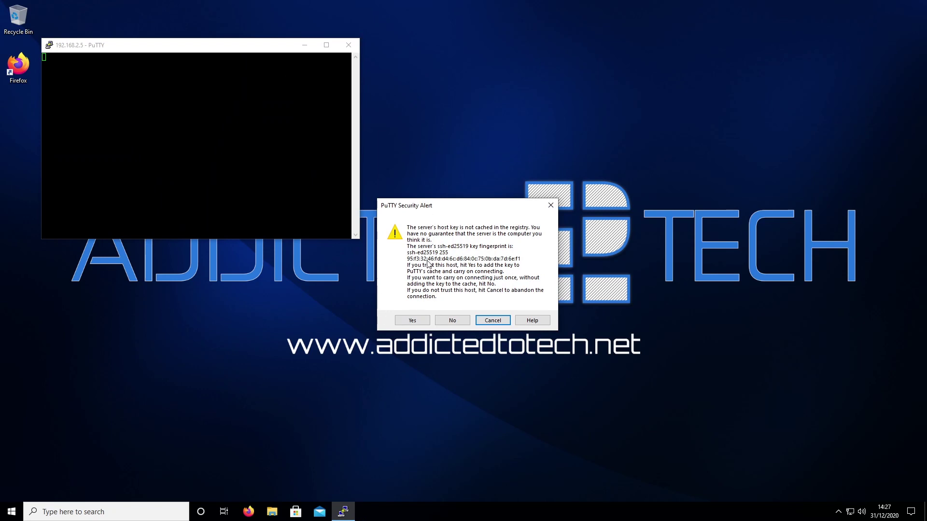
left_click(412, 320)
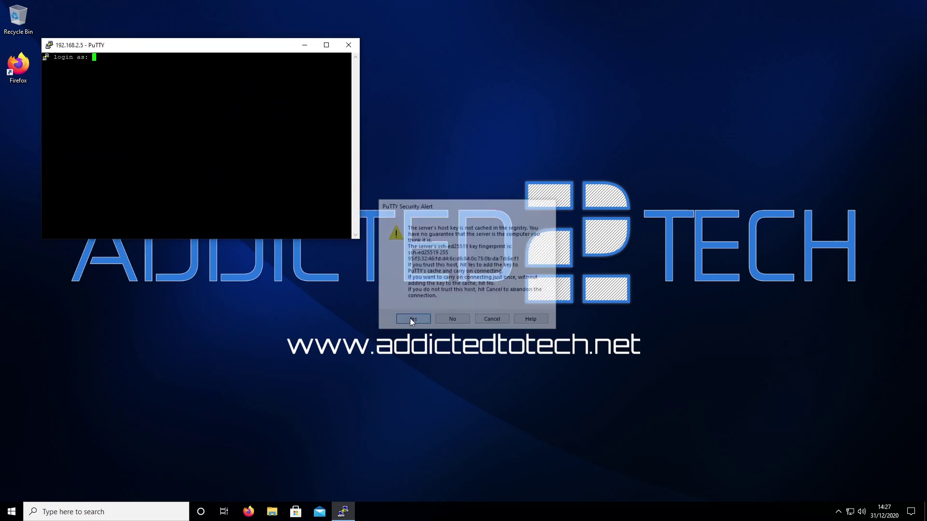
left_click_drag(219, 46, 495, 144)
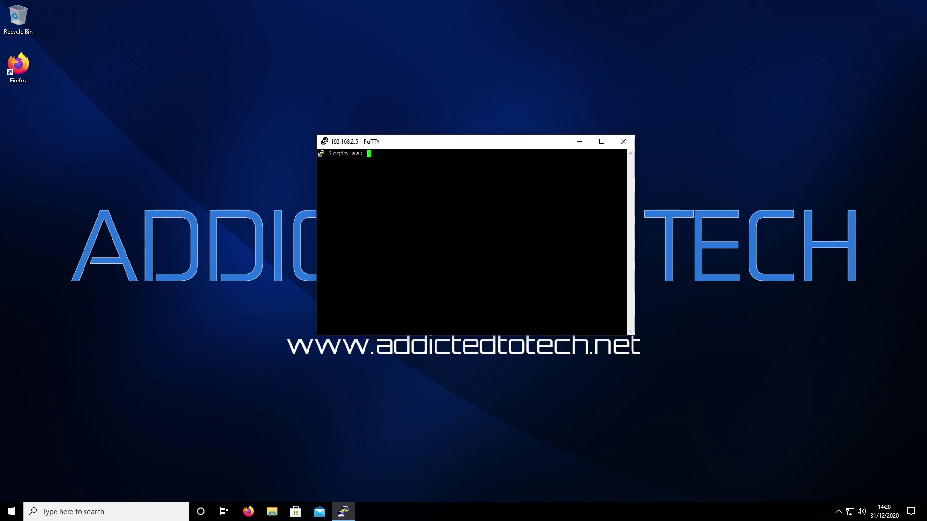
Step: Log in to the Raspberry Pi as user pi
type("pi")
key("Return")
key("Return")
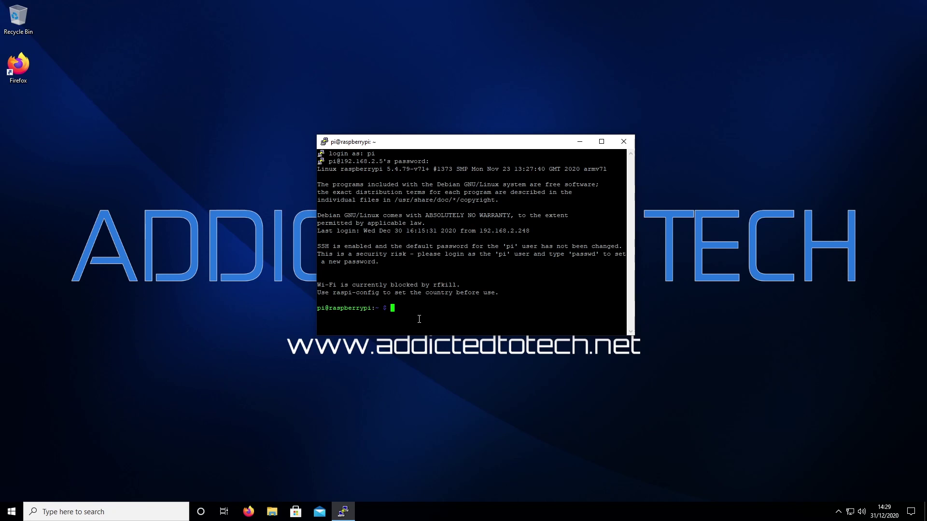
type("sudo apt update")
Step: Run sudo apt update to refresh the package lists
key("Return")
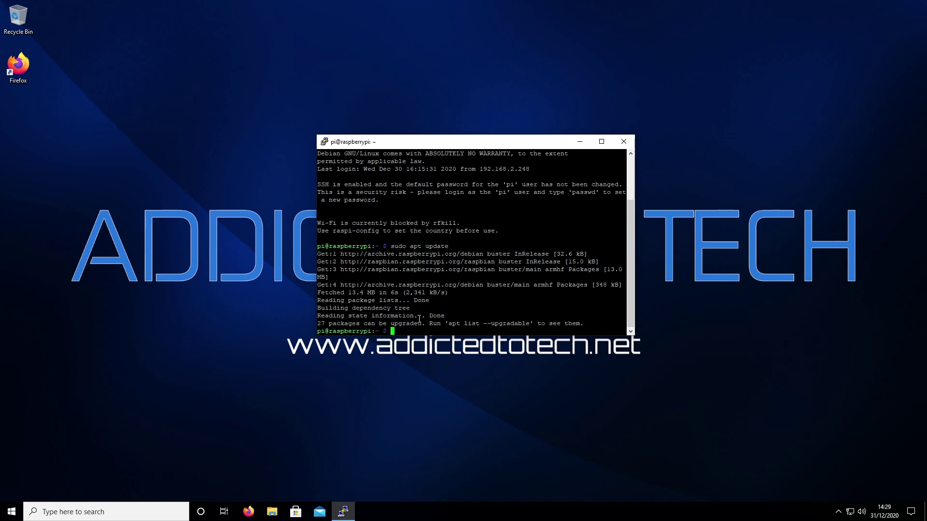
type("sudo ap")
type("t upgard")
type("e")
Step: Fix the typo, run sudo apt upgrade, and answer y to install the 27 upgrades
key("BackSpace")
key("BackSpace")
key("BackSpace")
key("BackSpace")
type("rade")
key("Return")
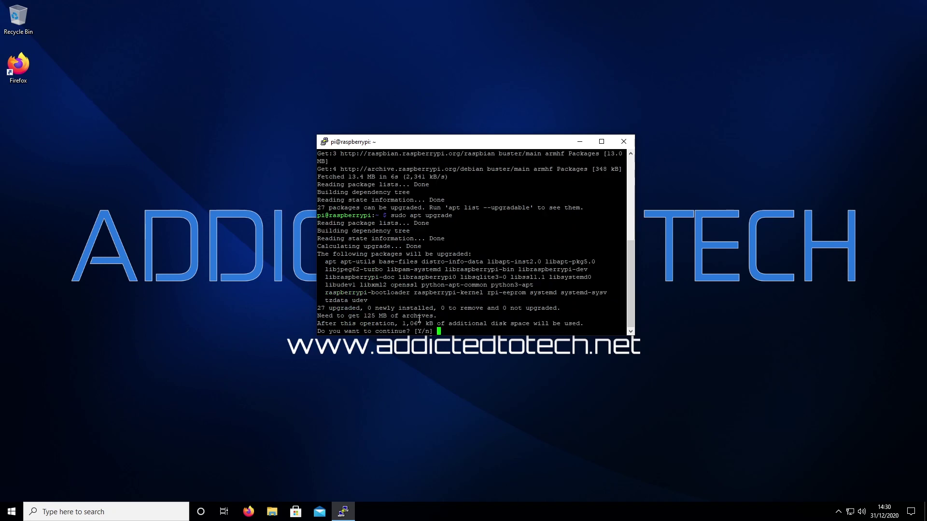
type("y")
key("Return")
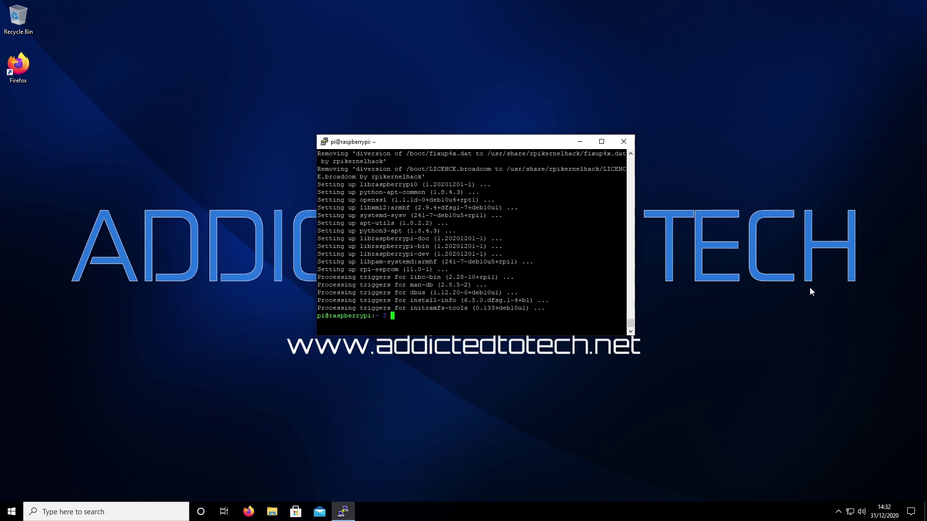
Step: Run sudo apt full-upgrade, then launch sudo raspi-config
type("sudo apt full-upgrade")
key("Return")
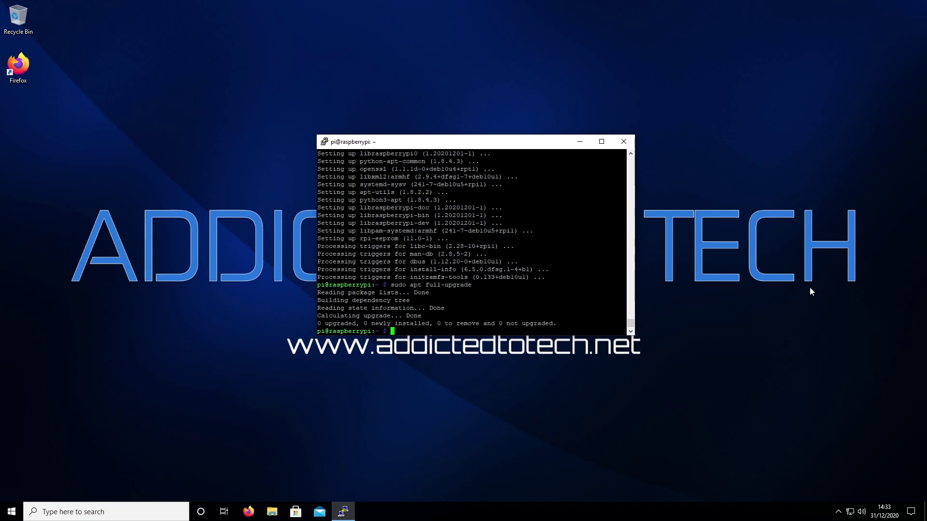
type("sudo raspi-config")
key("Return")
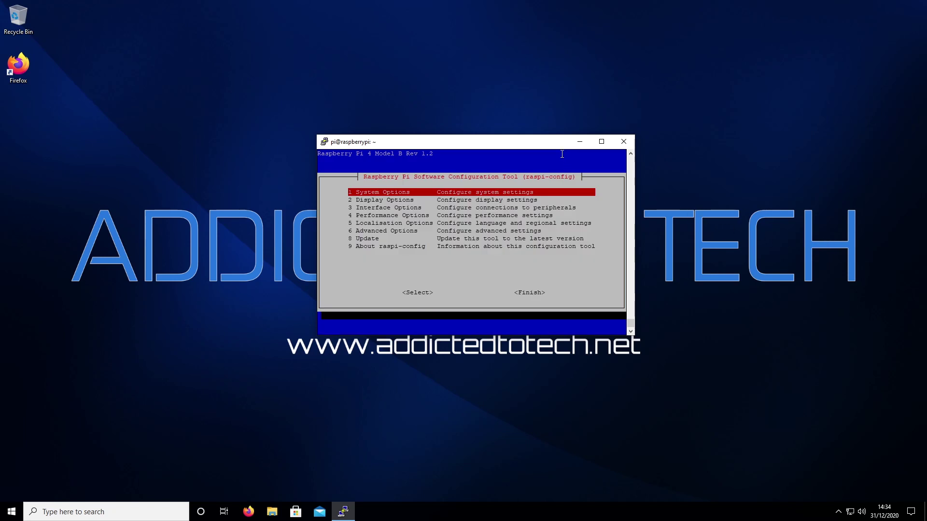
Step: Set Advanced Options > Boot Order to B1 USB Boot in raspi-config
key("Down")
key("Down")
key("Down")
key("Down")
key("Down")
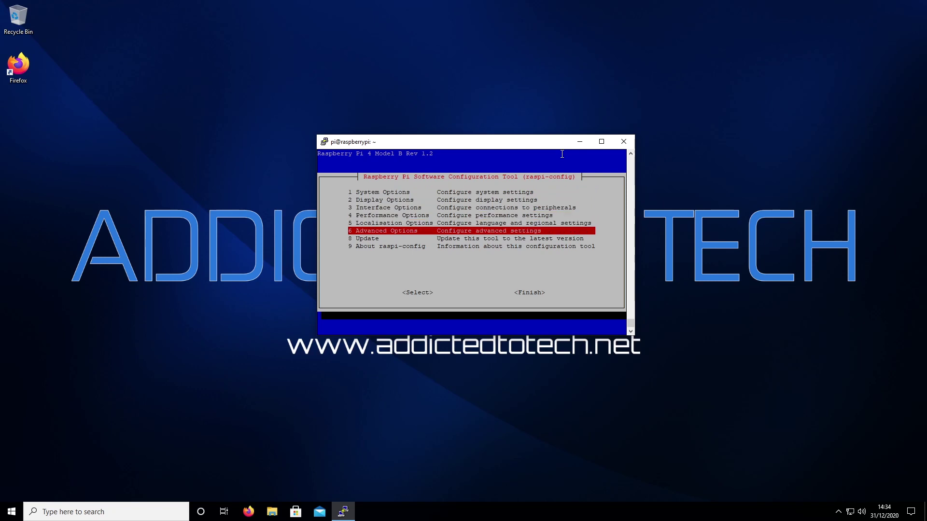
key("Return")
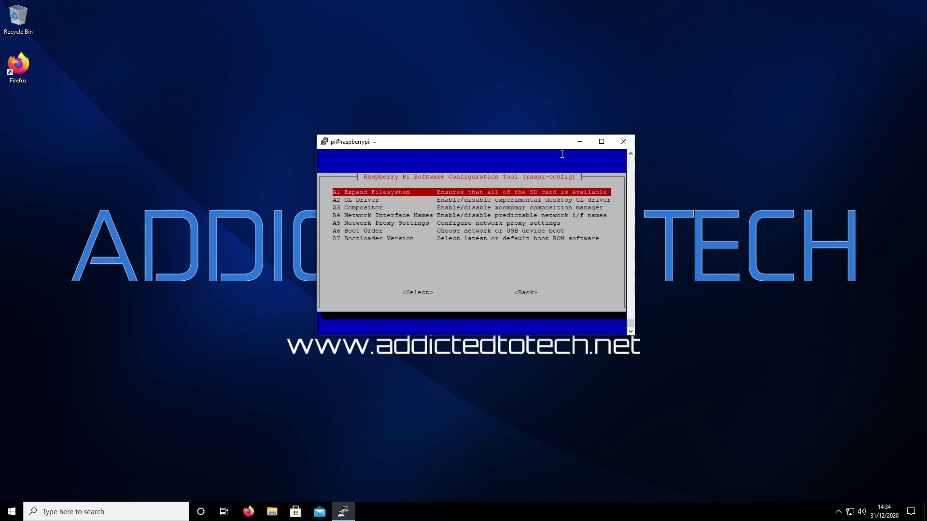
key("Down")
key("Down")
key("Down")
key("Down")
key("Down")
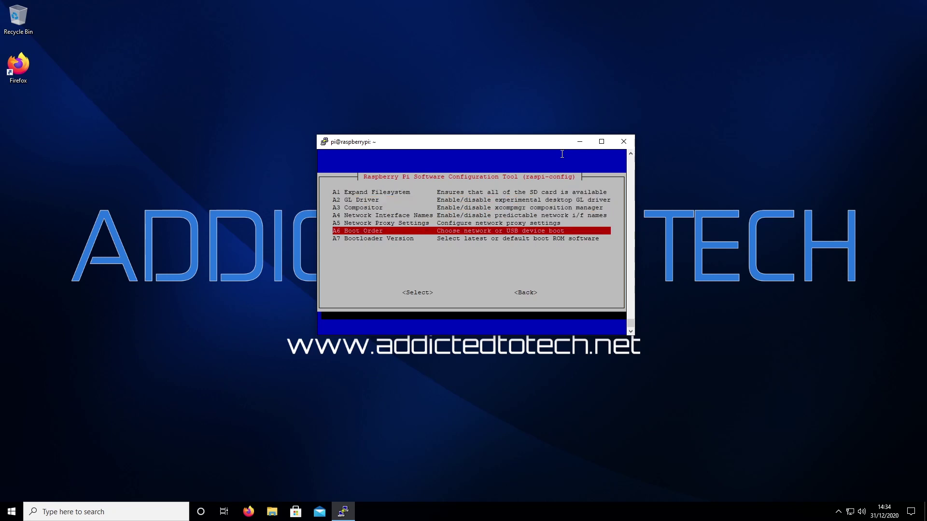
key("Return")
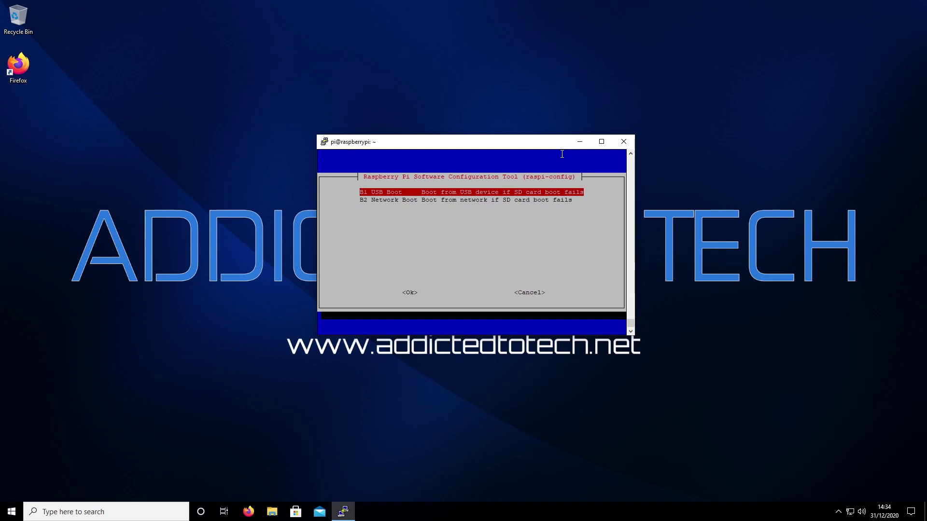
key("Return")
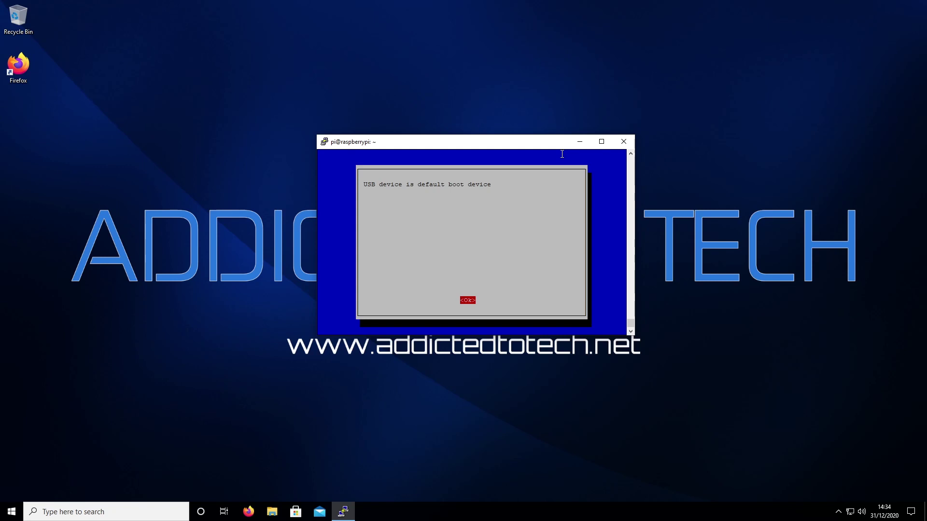
key("Return")
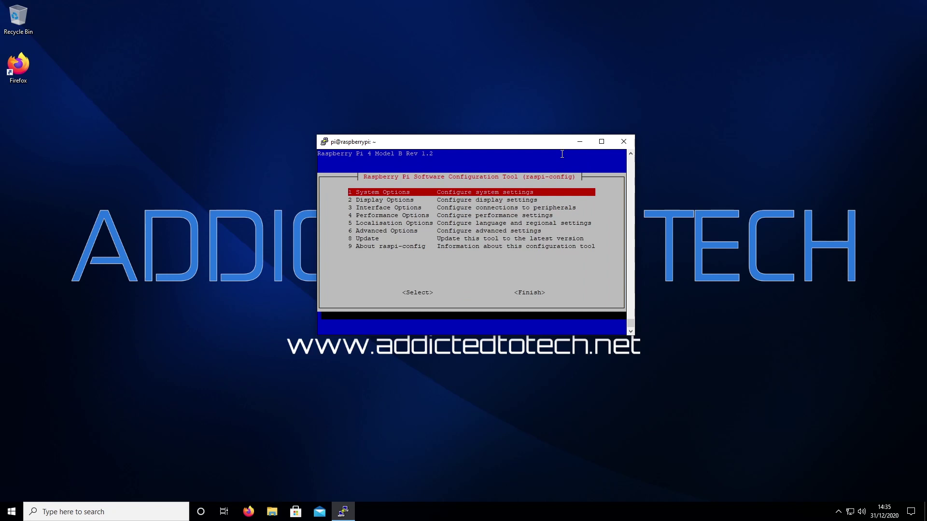
Step: Finish raspi-config and agree to reboot the Pi
key("Down")
key("Down")
key("Down")
key("Down")
key("Down")
key("Down")
key("Down")
key("Down")
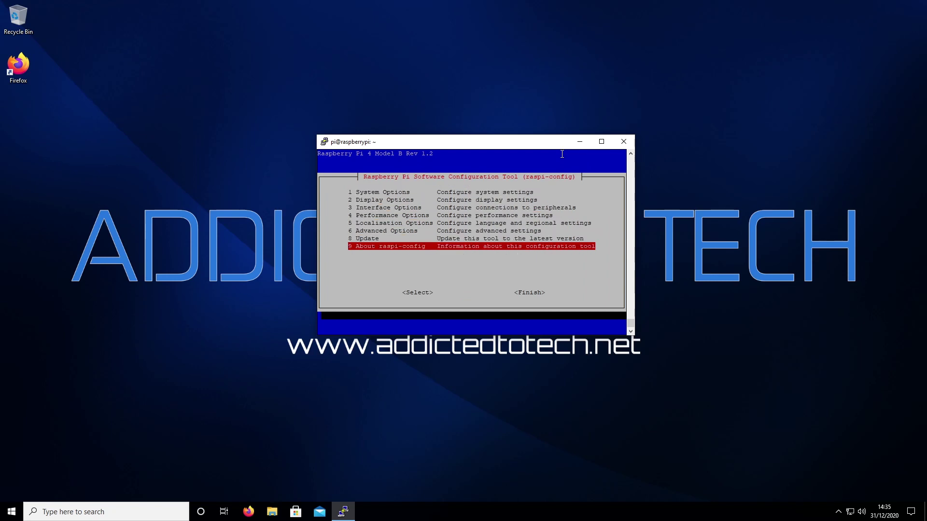
key("Tab")
key("Tab")
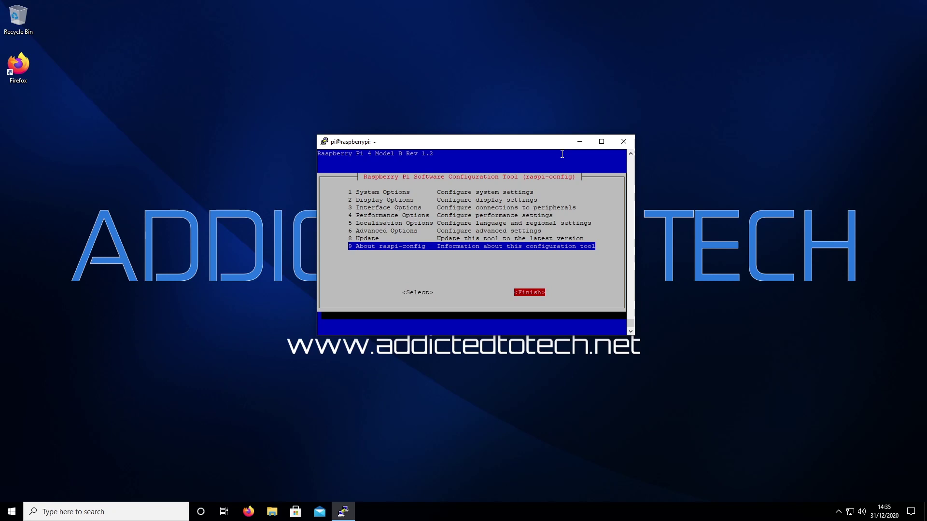
key("Return")
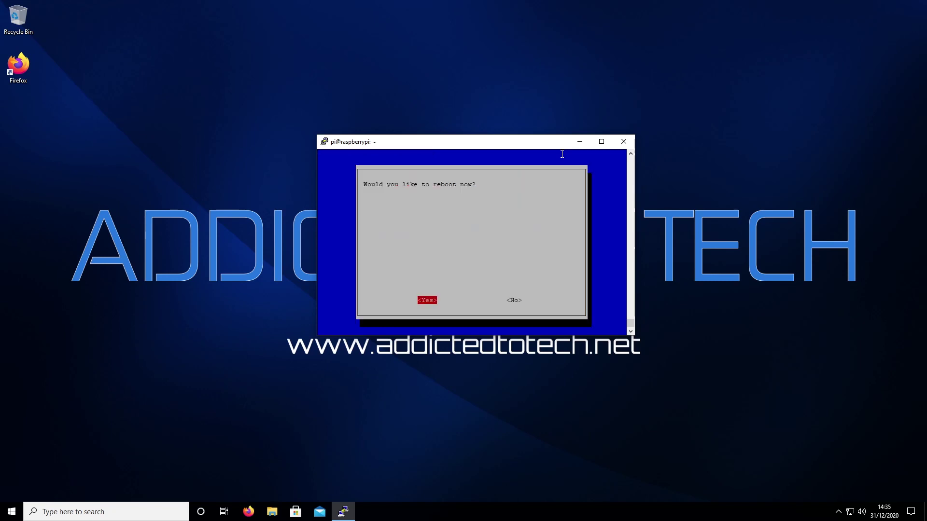
key("Return")
key("Return")
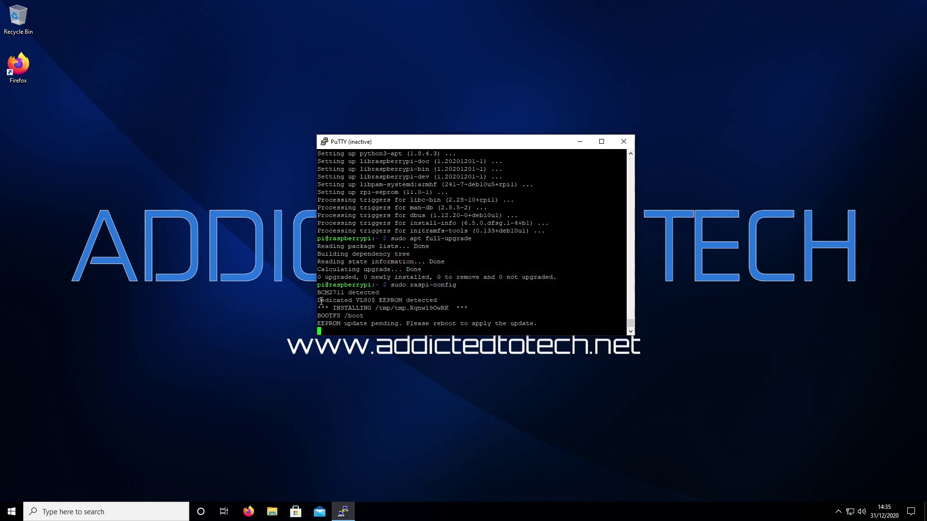
Step: Check the EEPROM output, close the inactive PuTTY window, and search Windows for putty
left_click_drag(319, 295, 418, 291)
left_click(400, 296)
left_click_drag(450, 303, 315, 299)
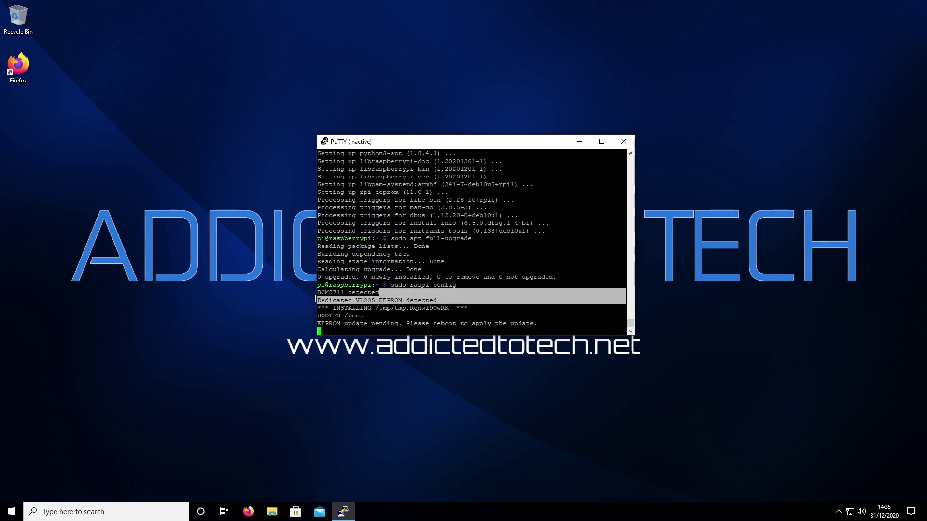
left_click(403, 313)
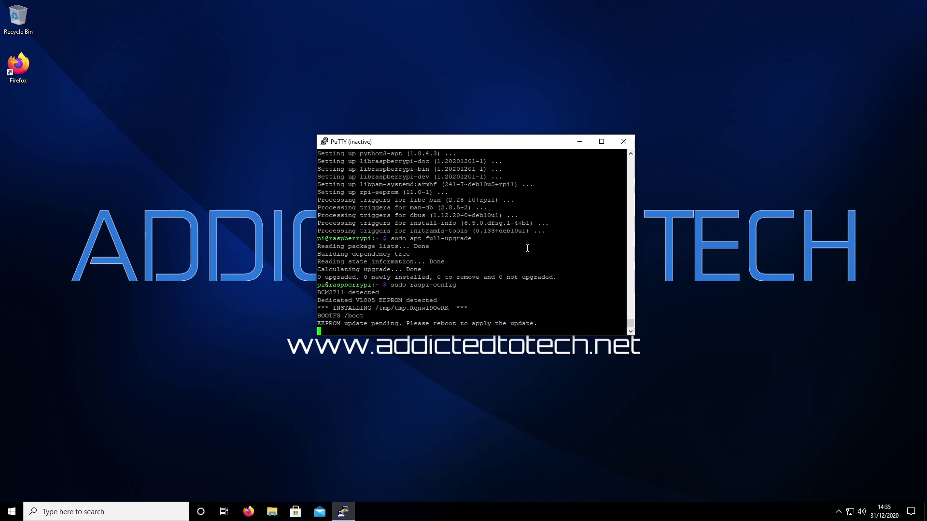
left_click(623, 141)
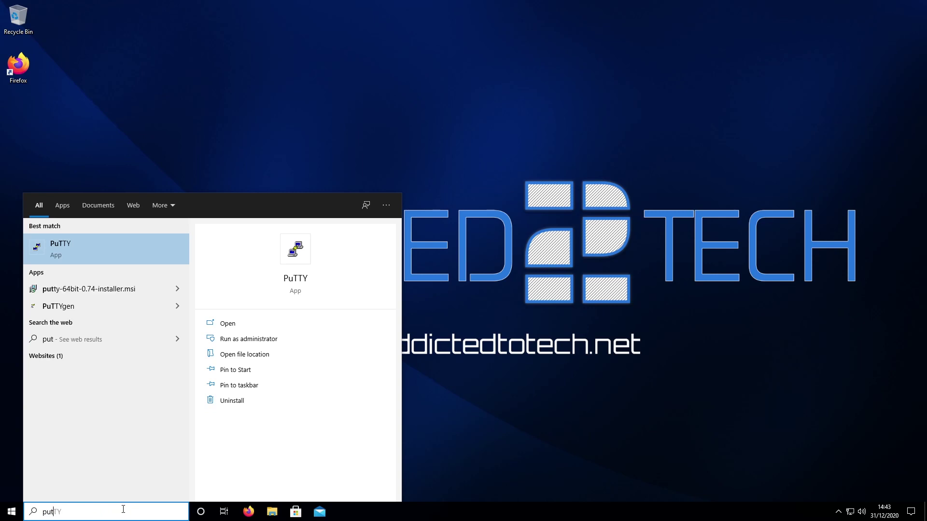
type("ty")
Step: Start a new PuTTY SSH session to 192.168.2.5 and log in as the pi user
left_click(94, 253)
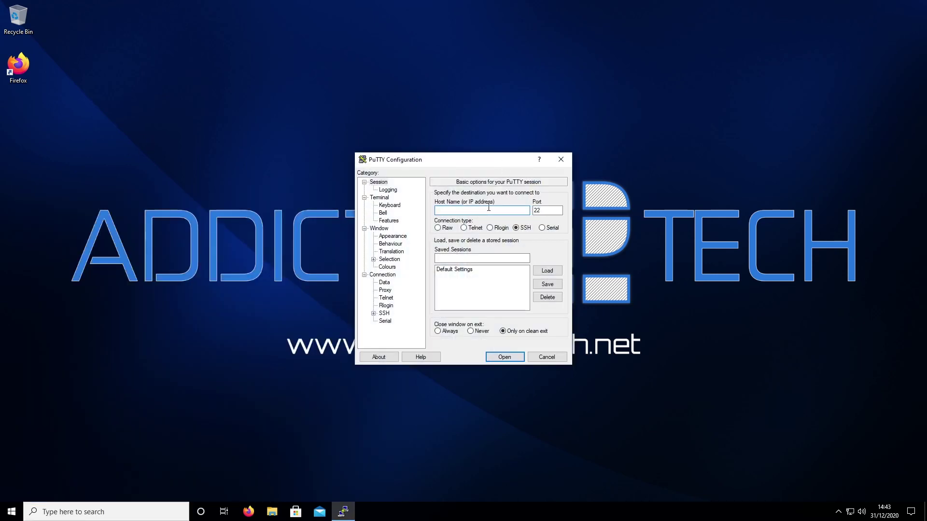
type("192.168.2.5")
left_click(505, 357)
left_click_drag(227, 25, 500, 153)
type("pi")
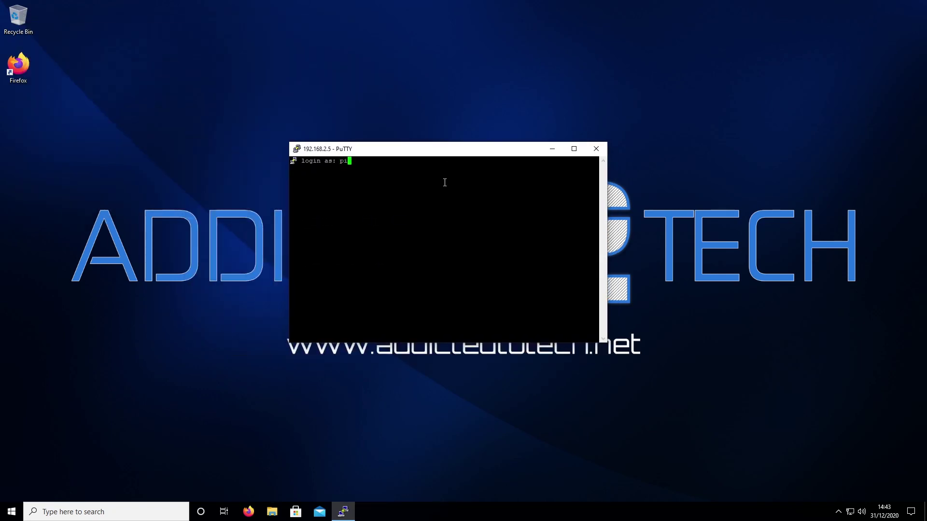
key("Return")
key("Return")
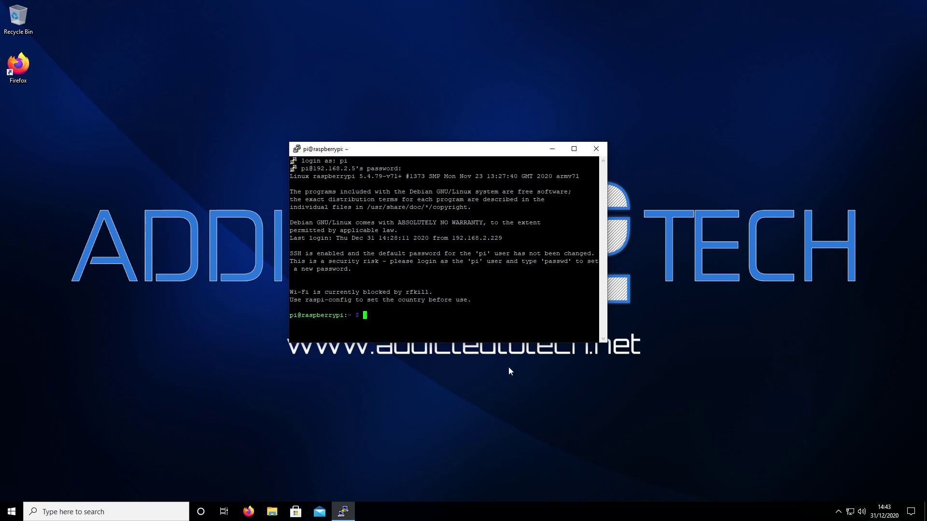
Step: Run sudo rpi-eeprom-update to confirm the bootloader and VL805 firmware are up to date
type("sudo ")
type("rpi")
type("-ee")
type("prom")
type("-updat")
type("r")
key("Return")
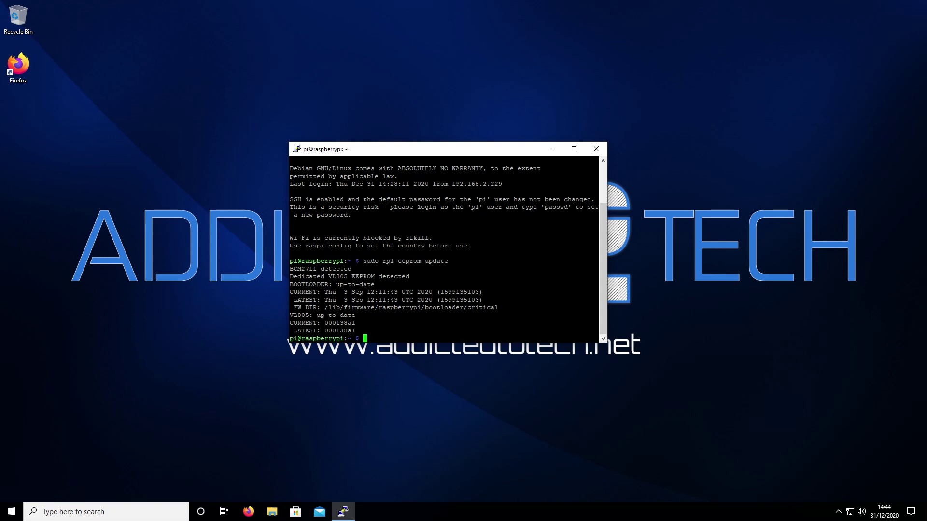
left_click_drag(332, 285, 462, 336)
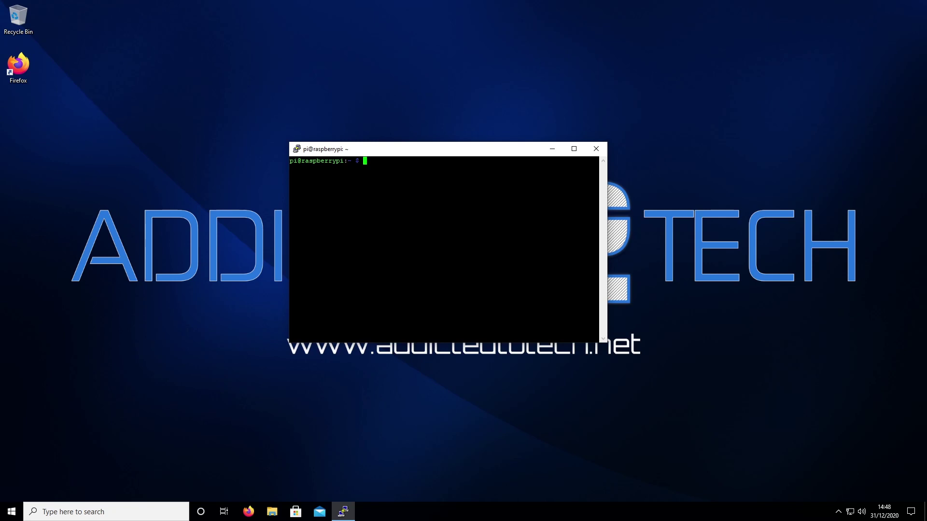
Step: Run sudo -E rpi-eeprom-config --edit, confirm BOOT_ORDER=0xf41 in boot.conf, and exit to install it
right_click(386, 179)
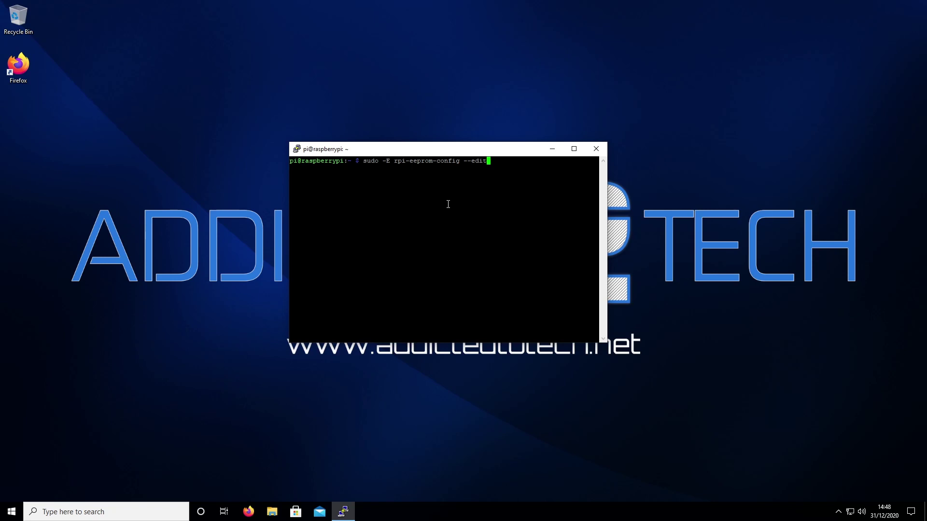
key("Return")
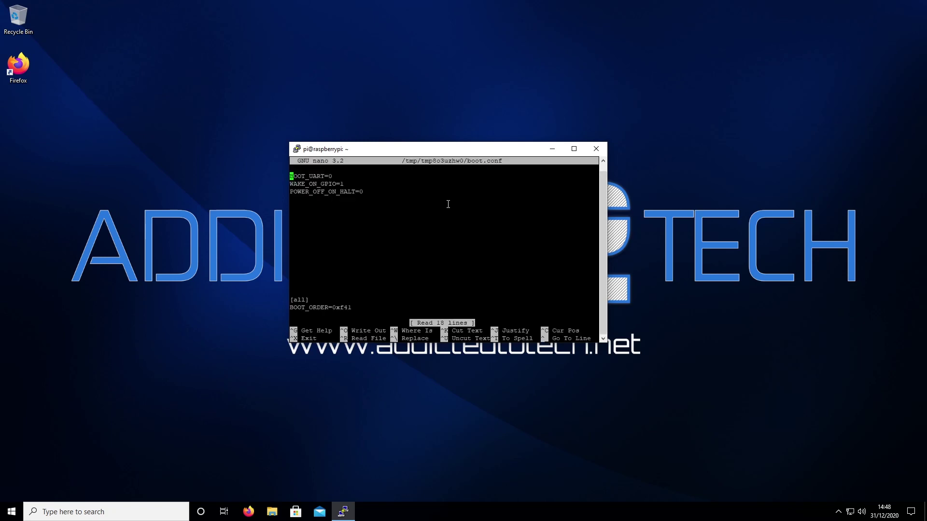
key("Down")
key("Down")
key("Down")
key("Down")
key("Down")
key("Down")
key("Down")
key("Down")
key("Down")
key("Down")
key("Down")
key("Down")
key("Down")
key("Down")
key("Down")
key("Down")
key("Down")
key("Down")
key("Up")
key("ctrl+x")
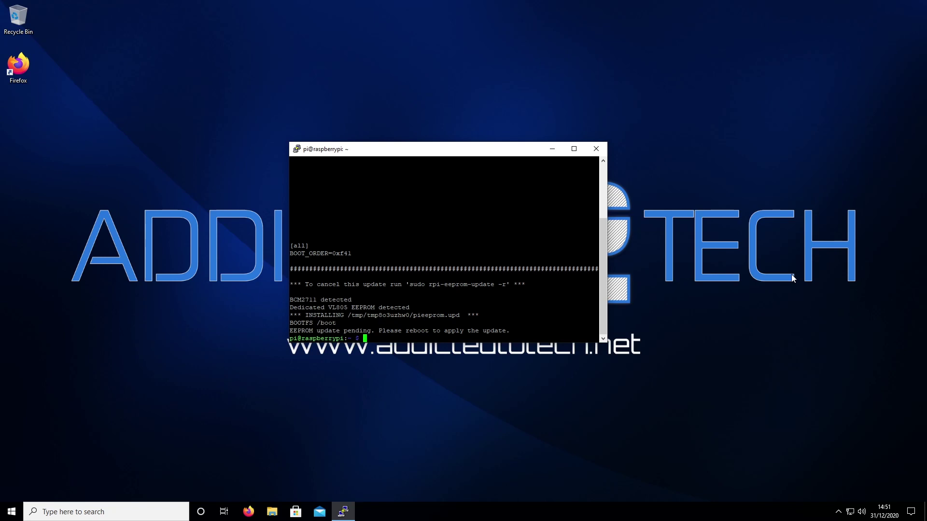
Step: Reboot the Pi with sudo reboot to apply the pending EEPROM update
type("sudo reboot")
key("Return")
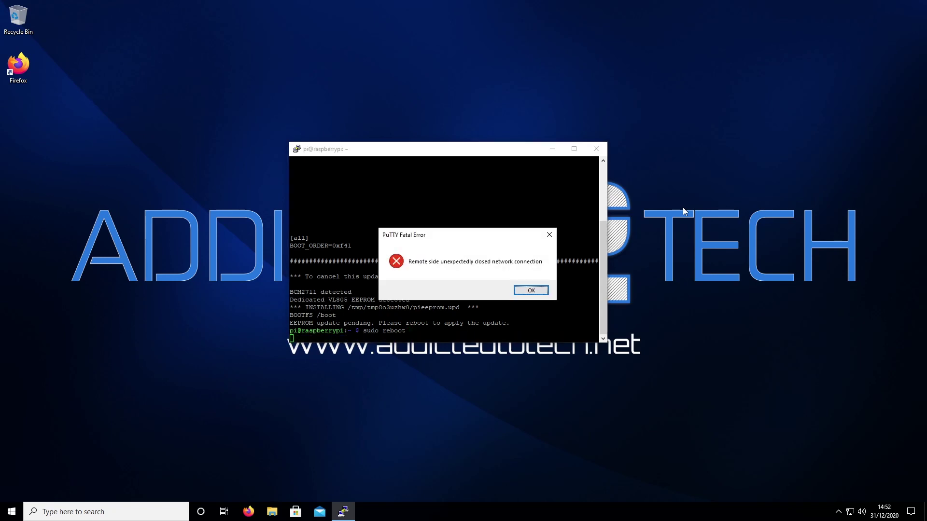